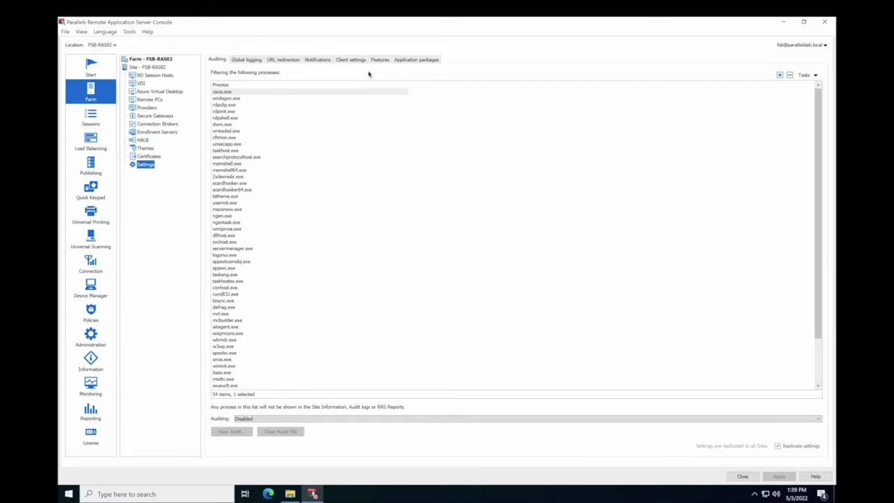
# Enable the Application Packages feature and apply the setting
pyautogui.click(406, 60)
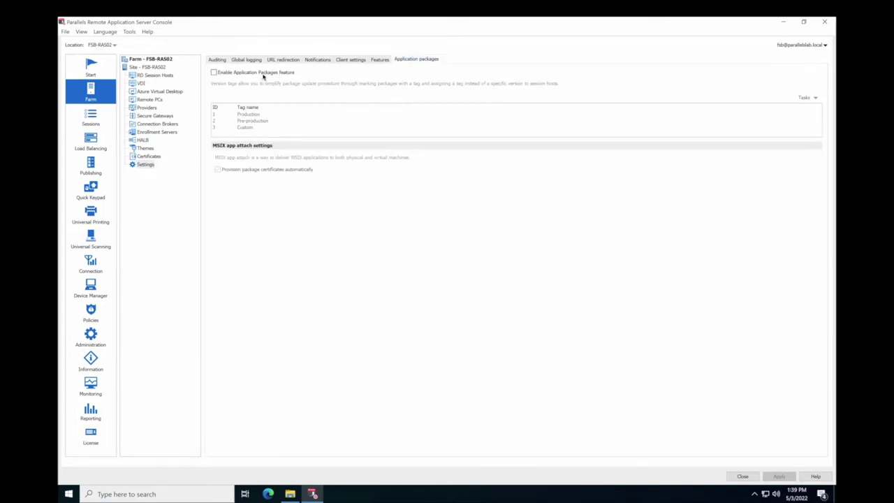
pyautogui.click(214, 72)
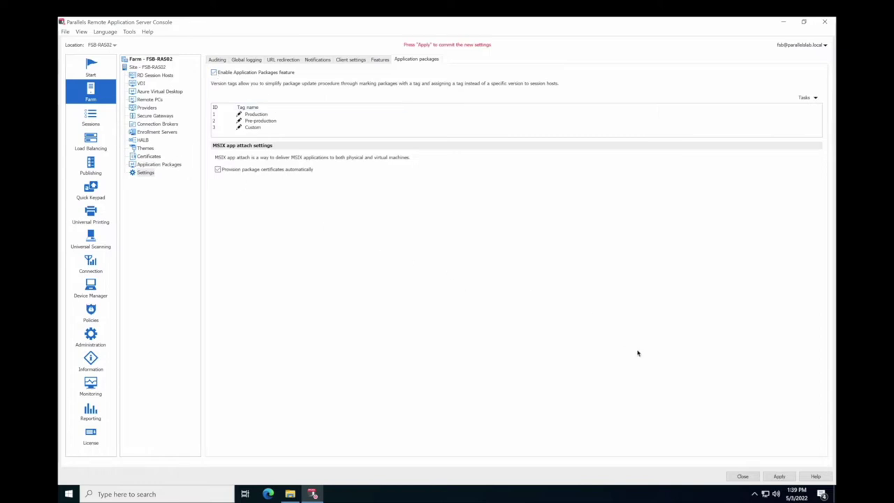
pyautogui.click(779, 476)
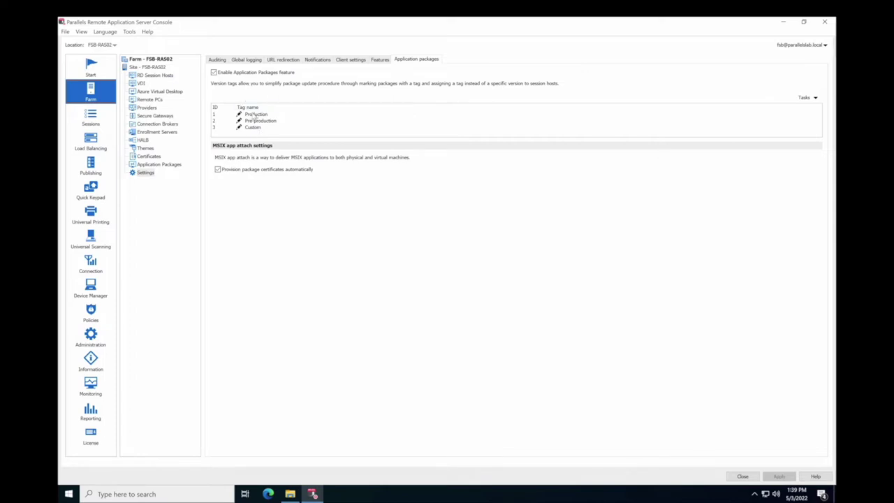
# Inspect the Production and Custom version tags, leaving their names unchanged
pyautogui.click(253, 116)
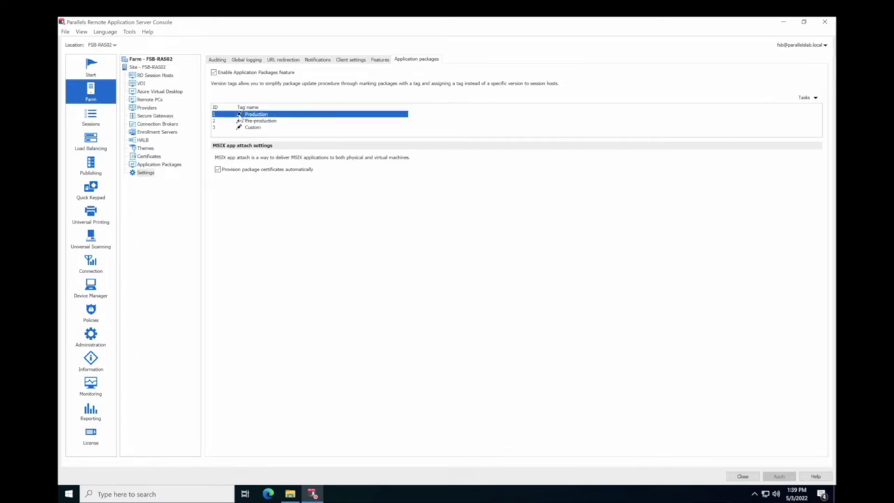
pyautogui.click(239, 115)
pyautogui.click(268, 113)
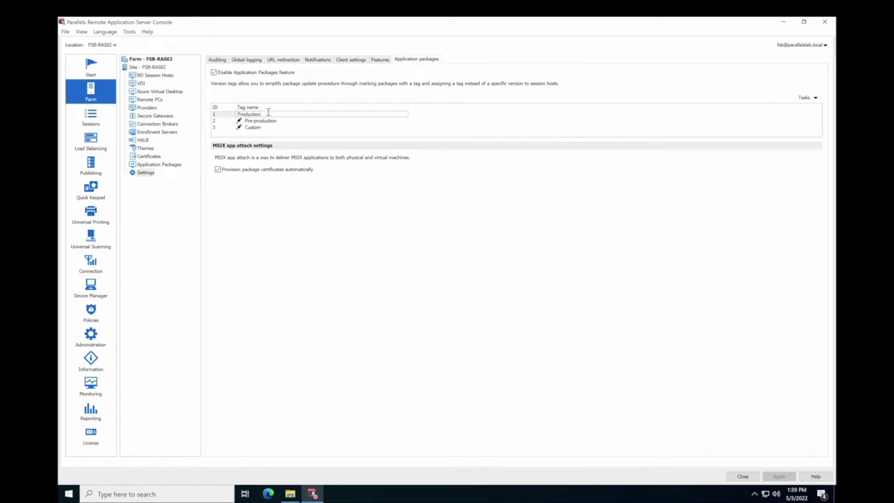
pyautogui.click(253, 129)
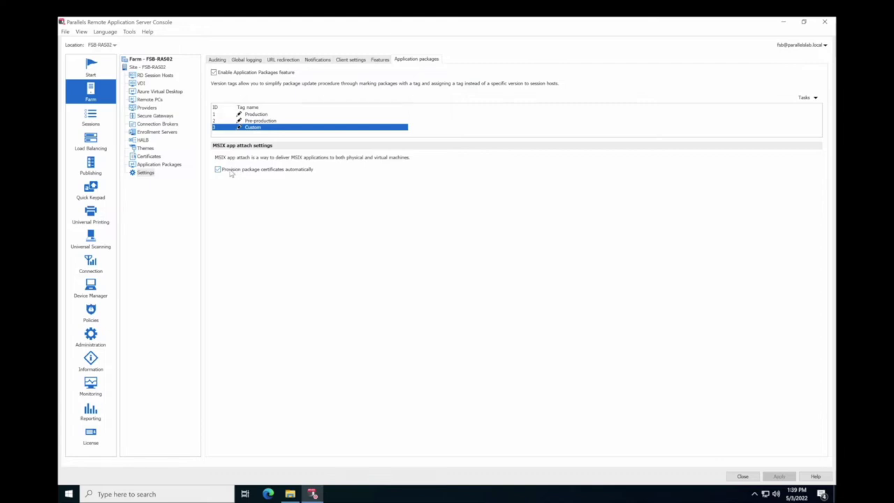
# Import the FireFox_98.vhd MSIX image, adding Mozilla Firefox 98.0.1.0 to Application Packages
pyautogui.click(171, 165)
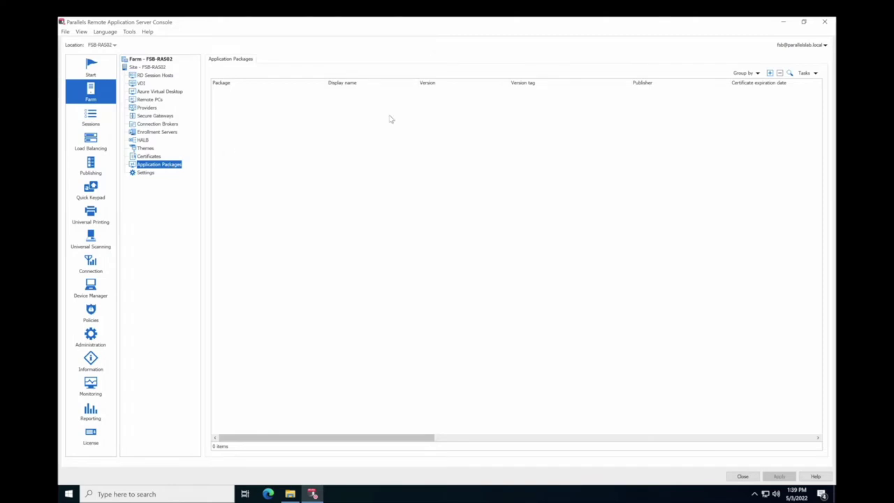
pyautogui.click(770, 73)
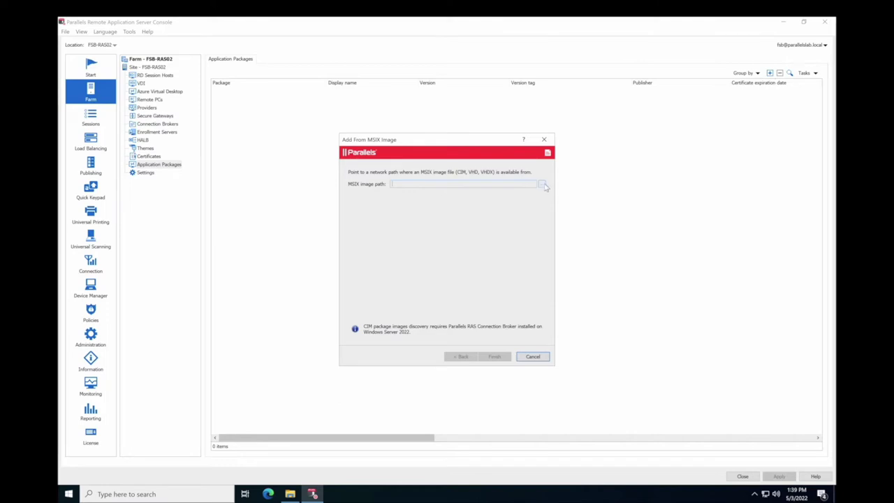
pyautogui.click(543, 184)
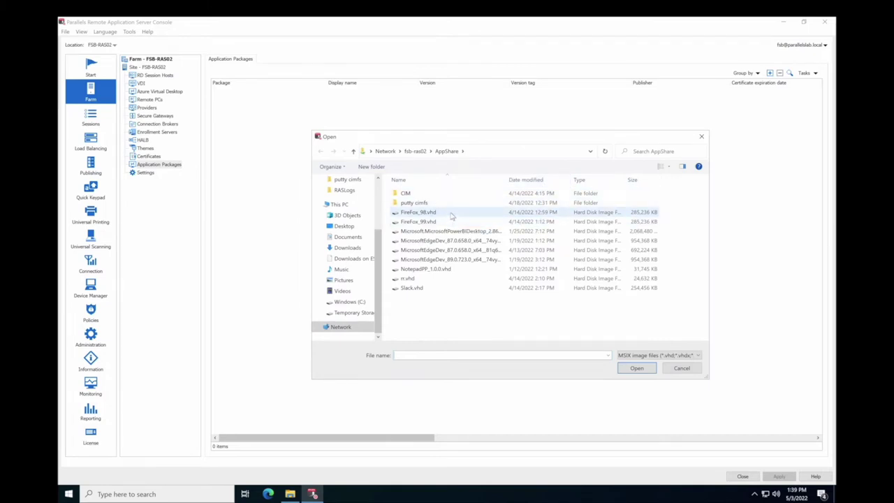
pyautogui.click(451, 214)
pyautogui.doubleClick(452, 213)
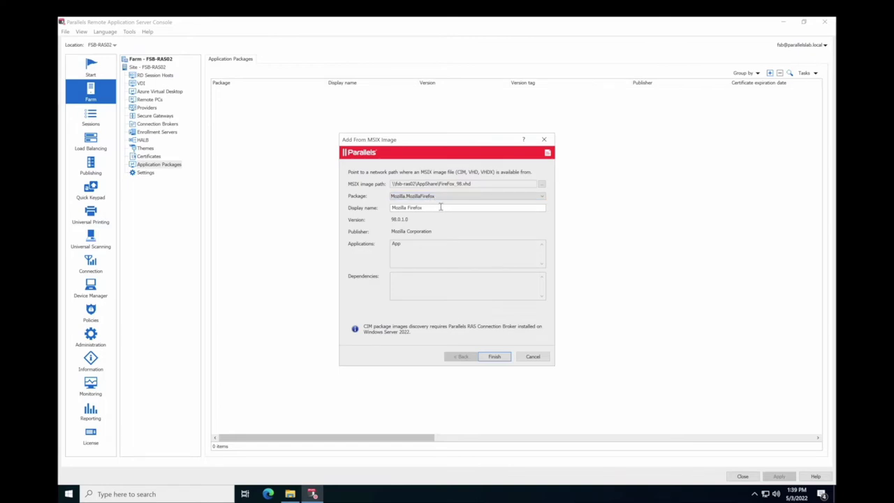
pyautogui.click(441, 207)
pyautogui.click(497, 359)
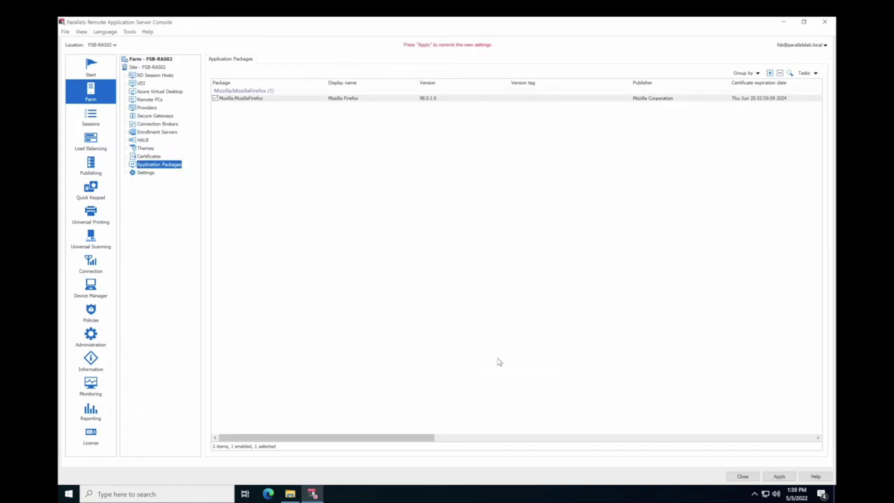
# Import the FireFox_99.vhd image as a second package and apply
pyautogui.click(770, 74)
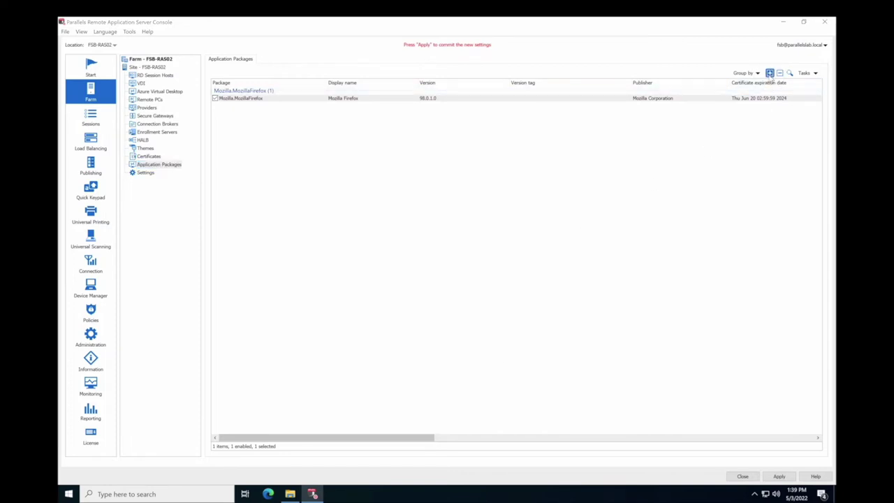
pyautogui.click(543, 185)
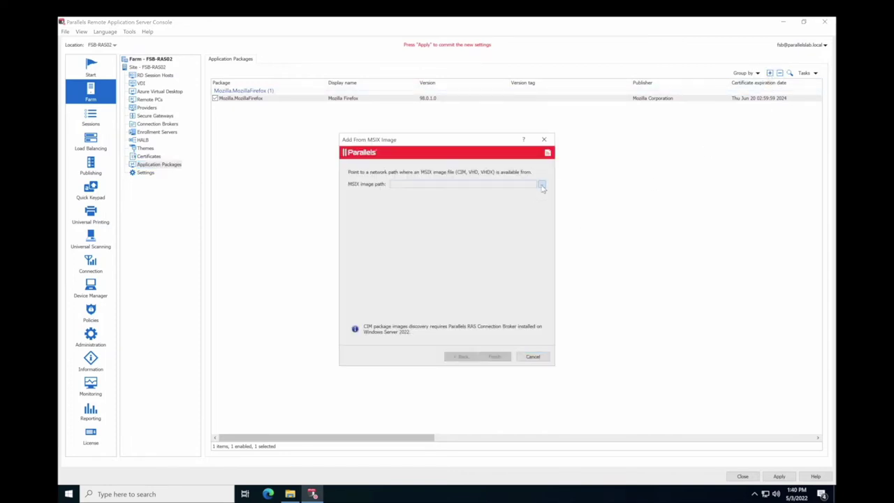
pyautogui.doubleClick(464, 238)
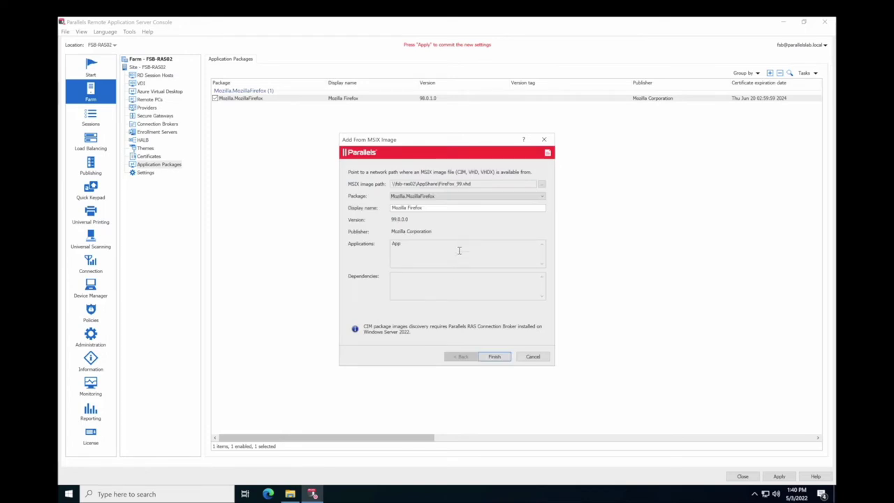
pyautogui.click(494, 357)
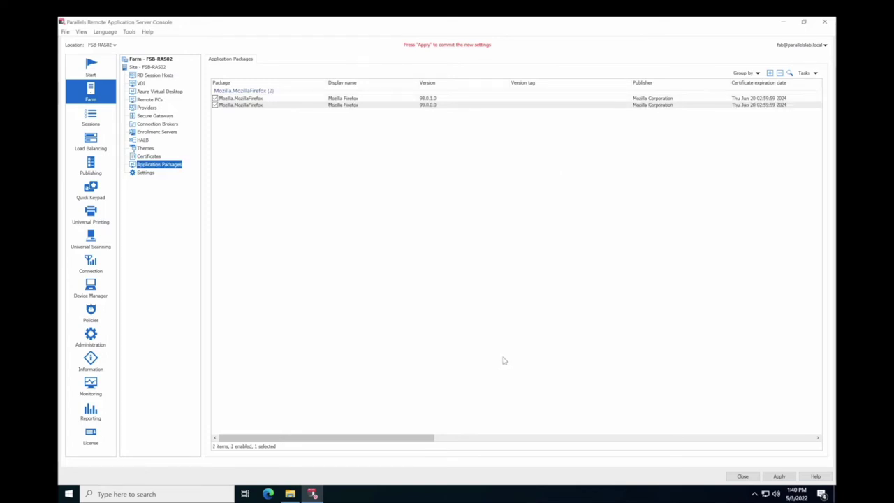
pyautogui.click(781, 476)
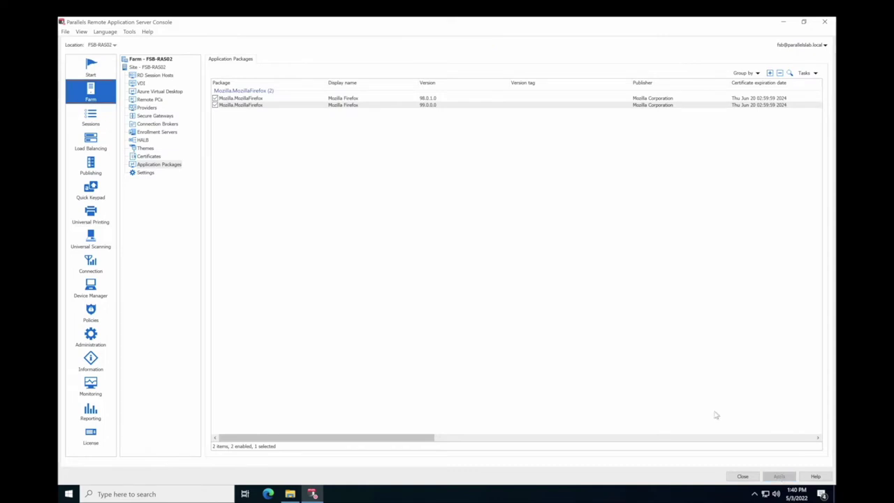
# Tag the Firefox 98.0.1.0 package as Production, apply, and show RD Session Hosts
pyautogui.doubleClick(349, 99)
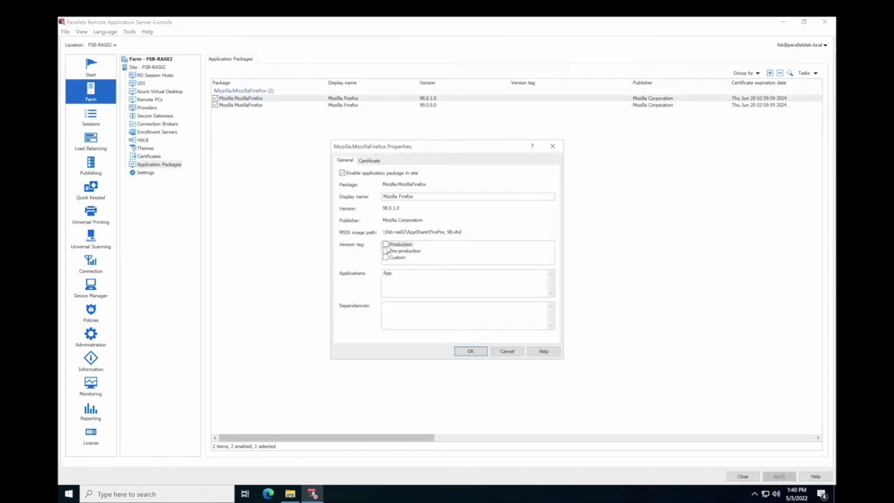
pyautogui.click(386, 244)
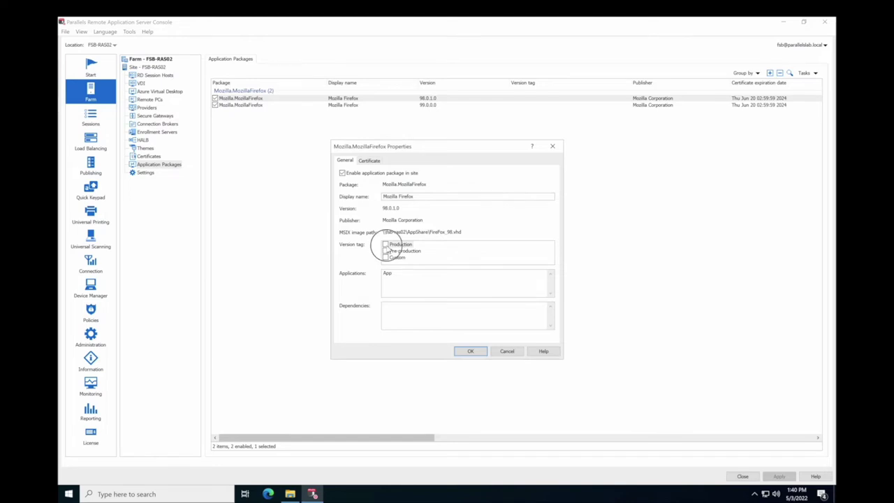
pyautogui.click(472, 351)
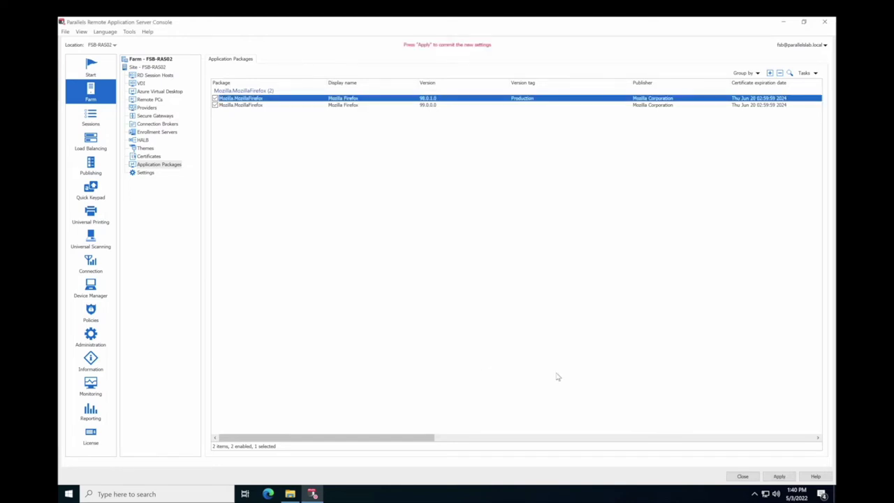
pyautogui.click(777, 477)
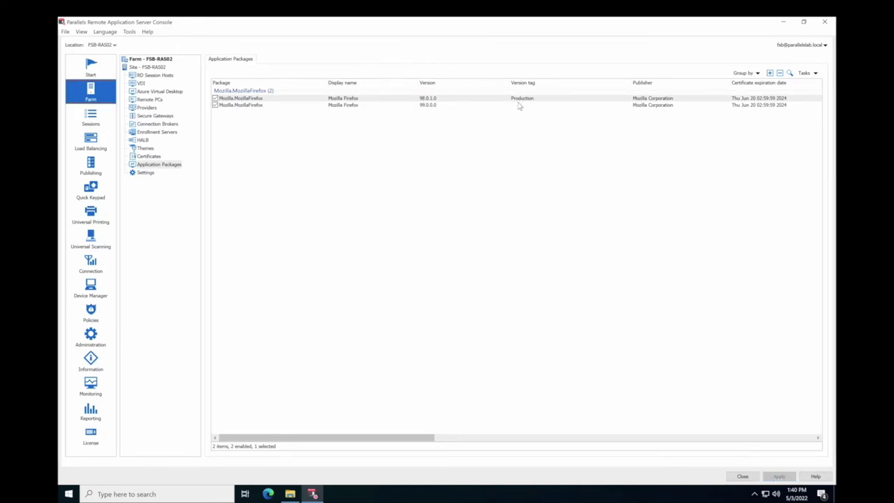
pyautogui.click(162, 76)
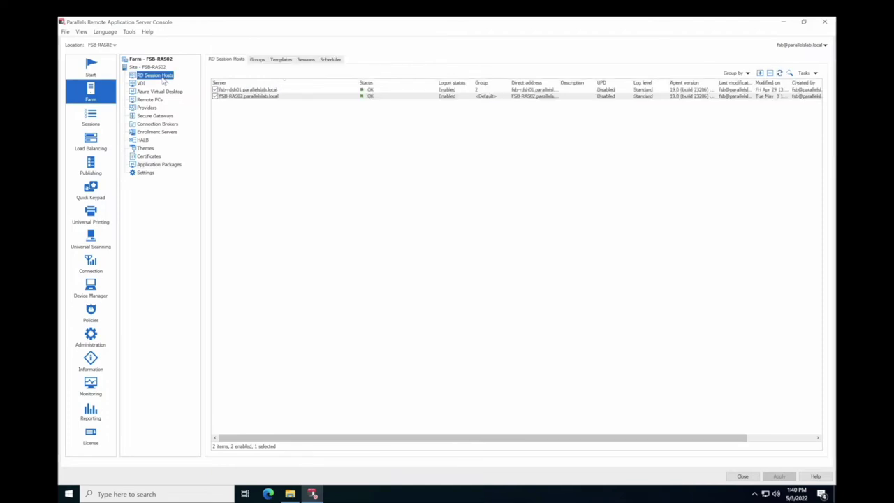
# Add Mozilla.MozillaFirefox at the Production version to FSB-RAS02's application packages and apply
pyautogui.doubleClick(252, 98)
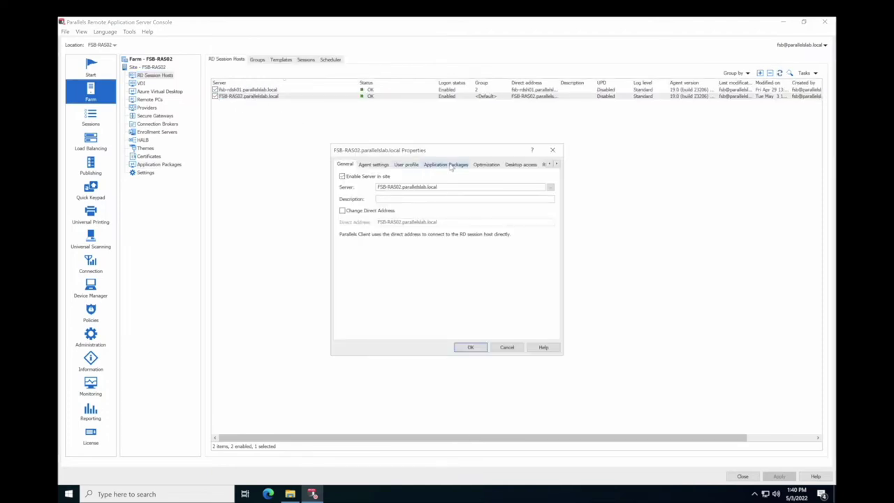
pyautogui.click(451, 165)
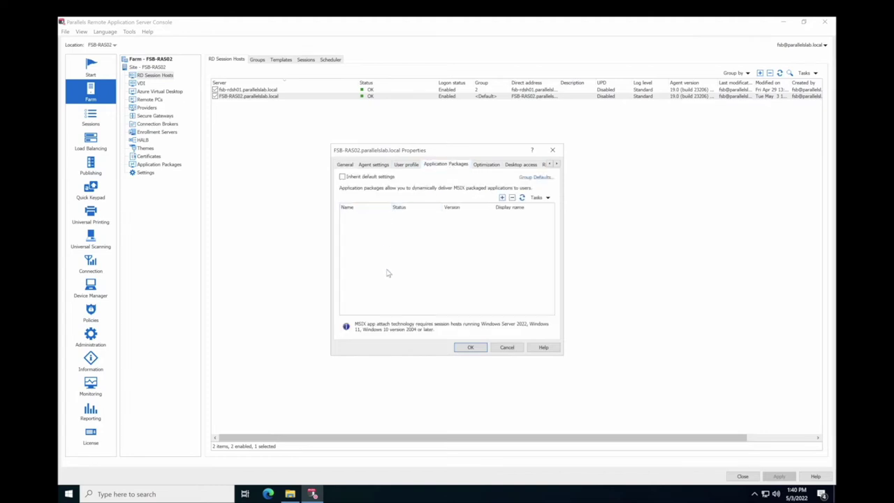
pyautogui.click(503, 197)
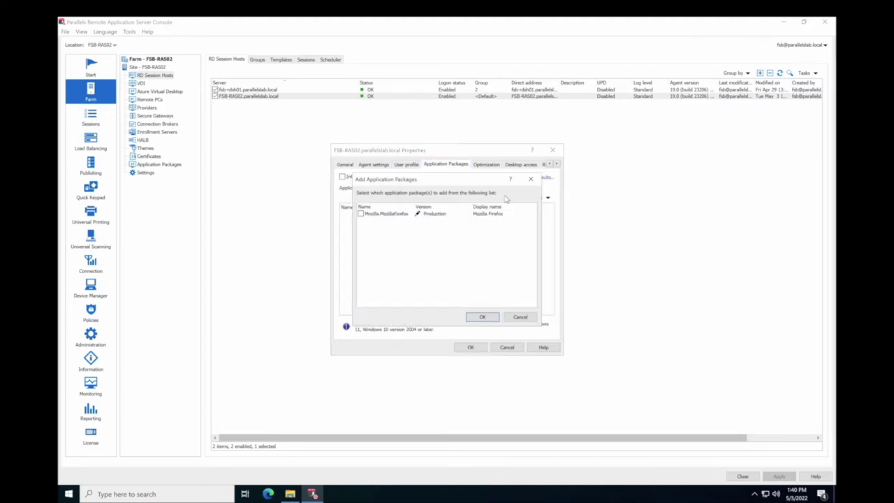
pyautogui.click(360, 214)
pyautogui.click(422, 214)
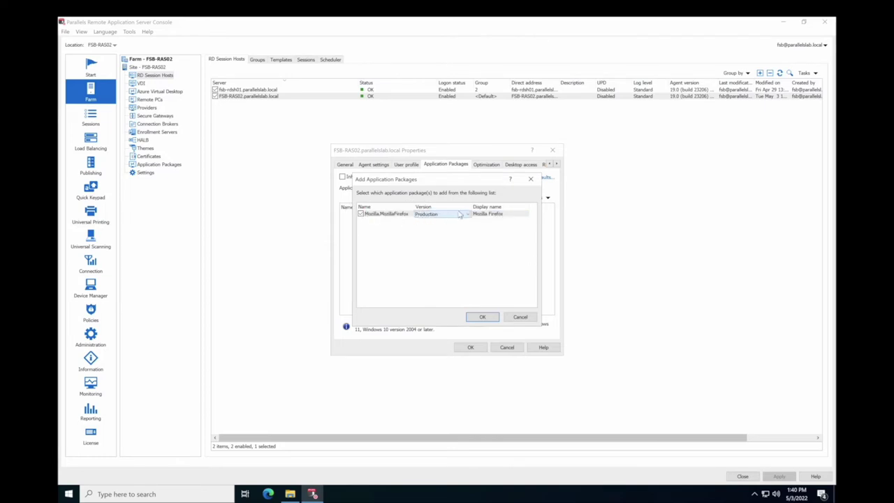
pyautogui.click(465, 214)
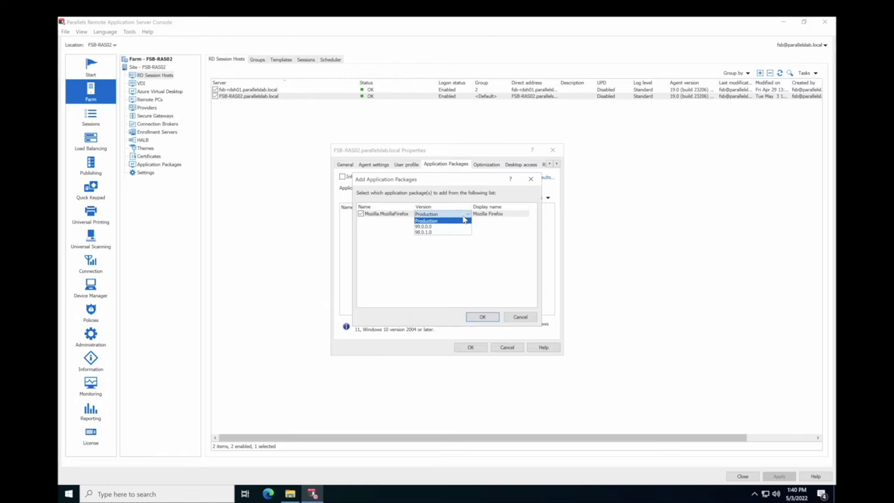
pyautogui.click(500, 229)
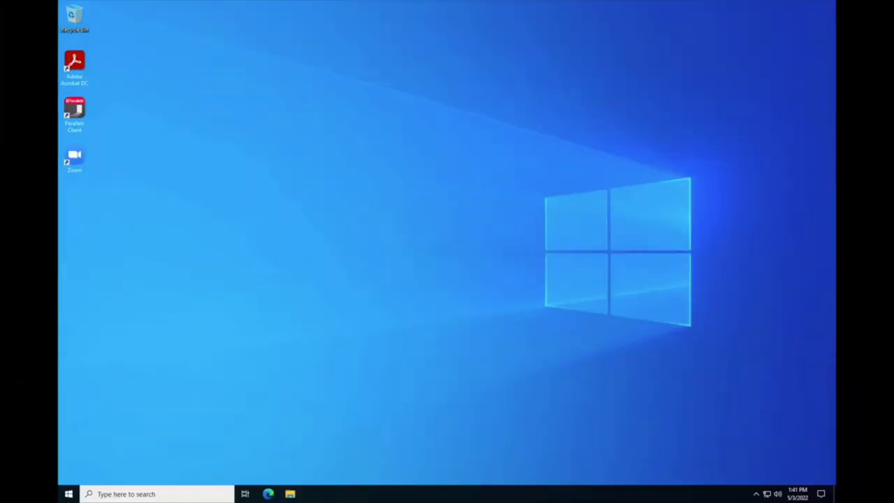
pyautogui.click(69, 494)
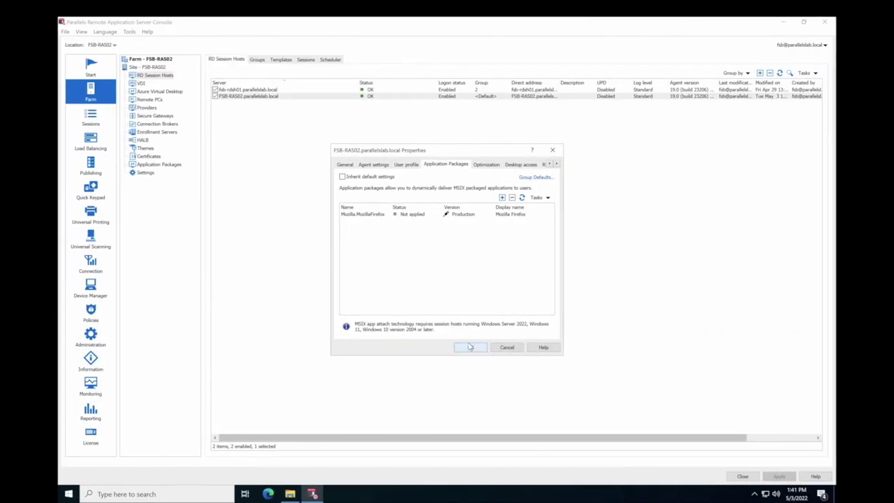
pyautogui.click(470, 347)
pyautogui.click(779, 476)
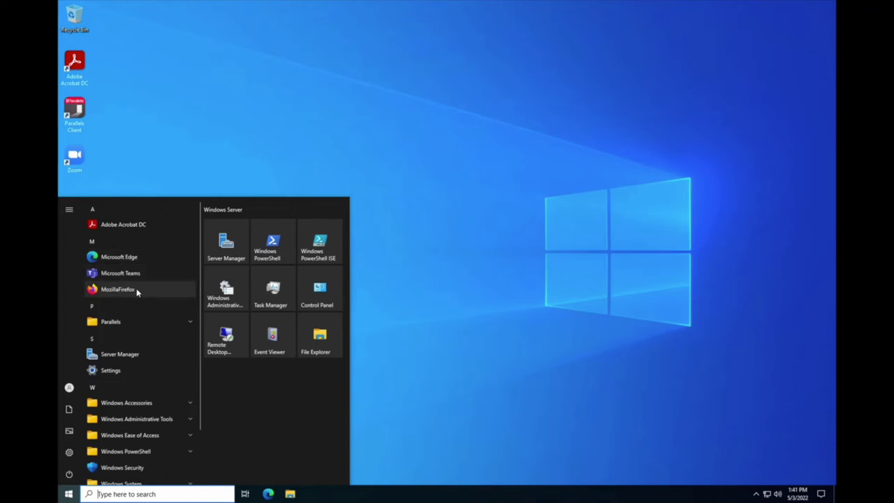
# Launch Firefox and confirm About Firefox reports version 98.0.1
pyautogui.click(137, 292)
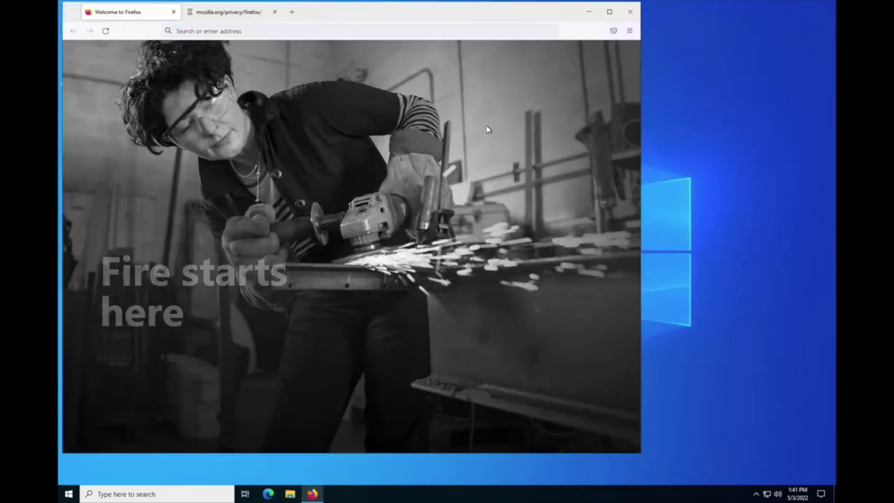
pyautogui.click(629, 30)
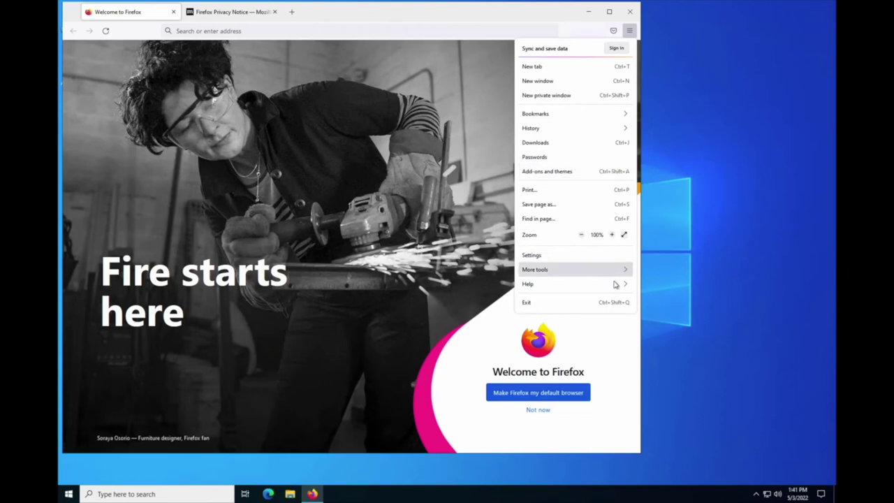
pyautogui.click(617, 284)
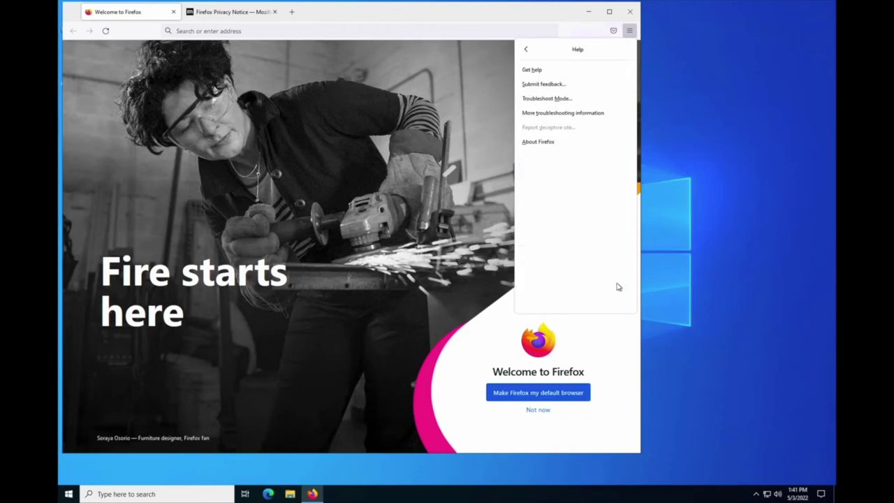
pyautogui.click(553, 147)
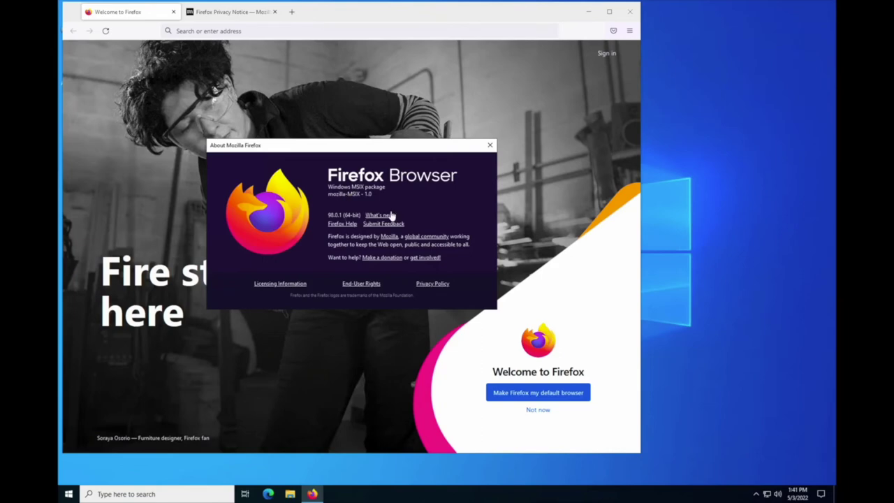
pyautogui.click(490, 148)
# Close Firefox and start publishing an application from RD Session Host application packages
pyautogui.click(630, 12)
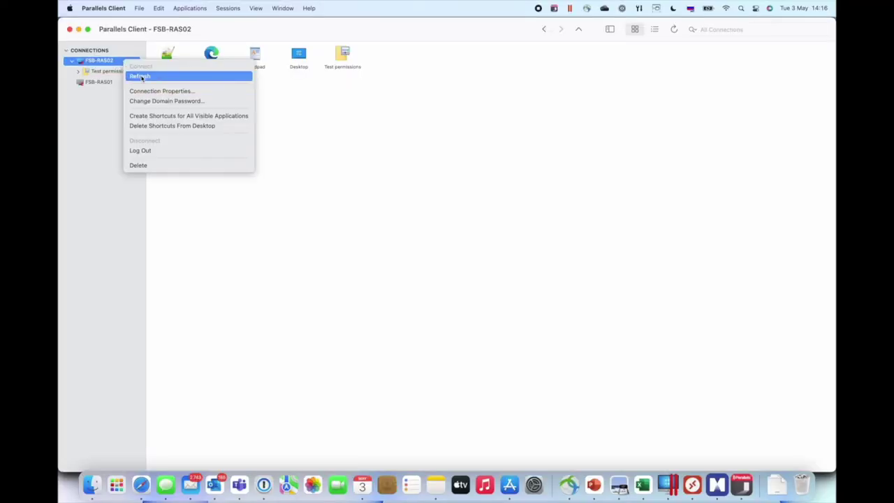
pyautogui.click(227, 75)
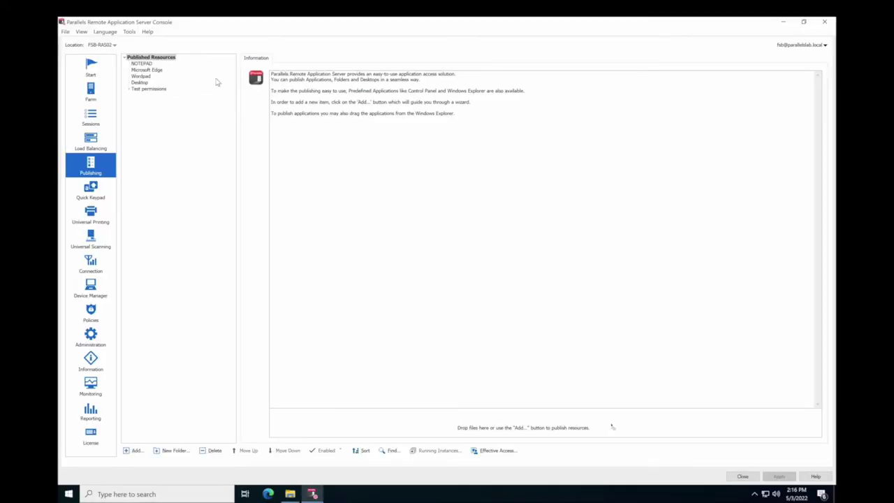
pyautogui.rightClick(158, 60)
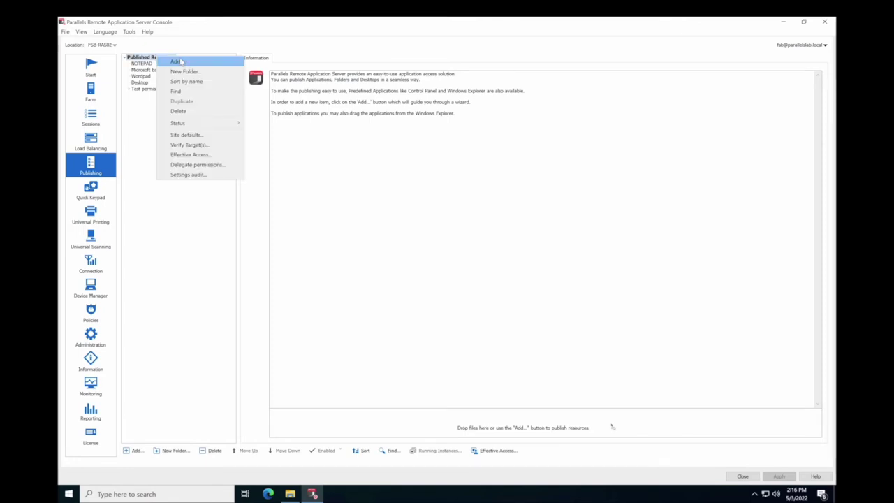
pyautogui.click(181, 61)
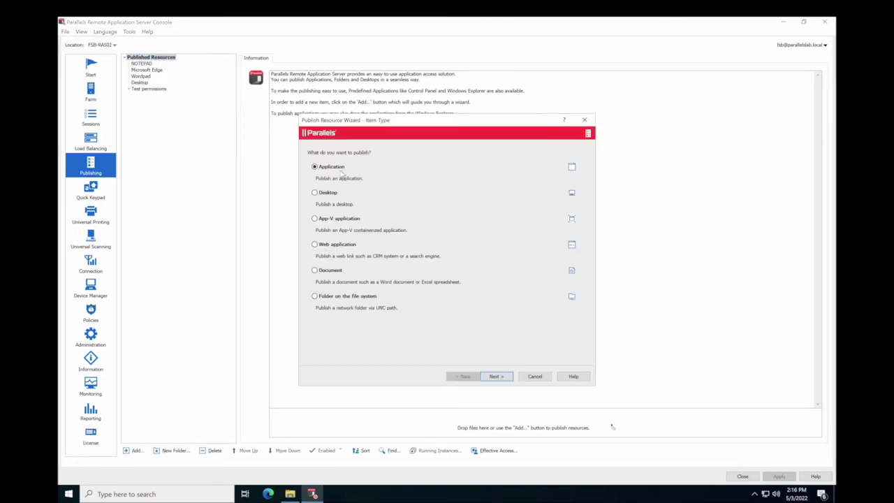
pyautogui.click(497, 376)
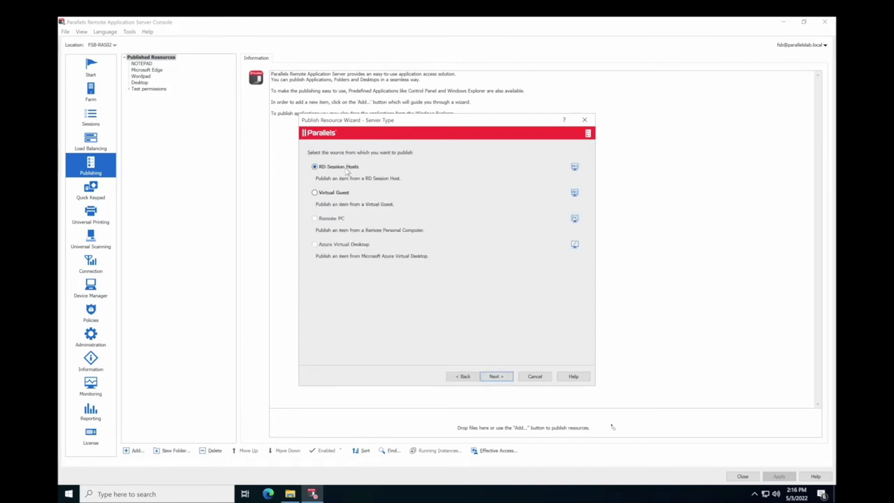
pyautogui.click(496, 377)
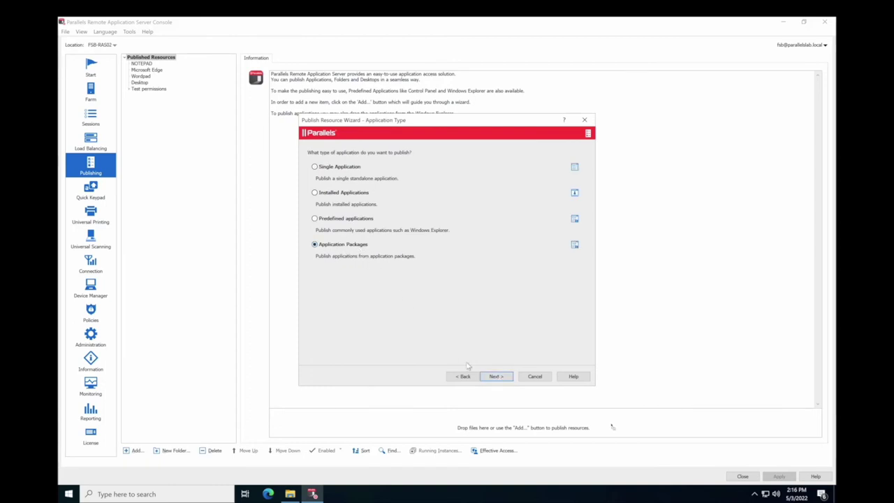
pyautogui.click(495, 377)
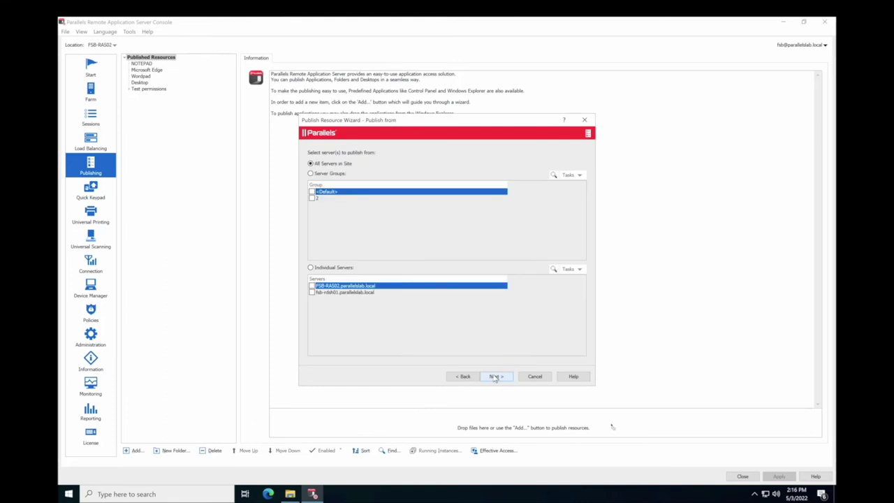
# Publish the Firefox package's App from individual server fsb-rdsh01 and apply
pyautogui.click(339, 268)
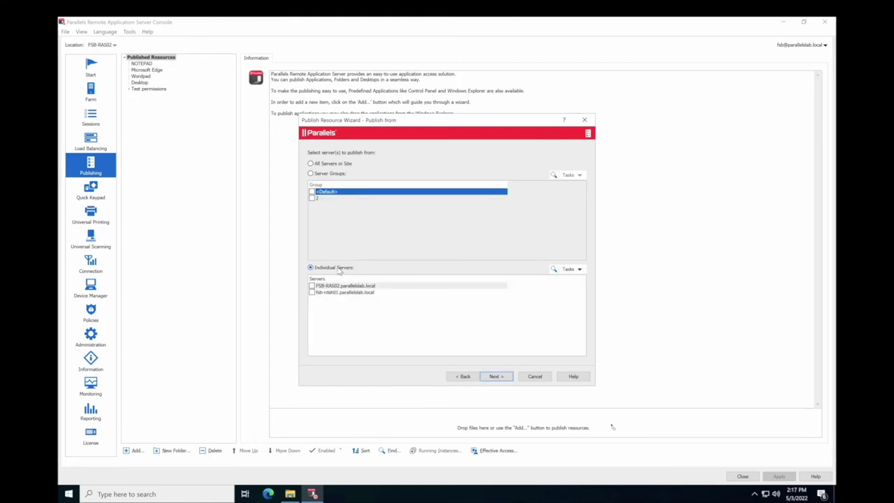
pyautogui.click(312, 292)
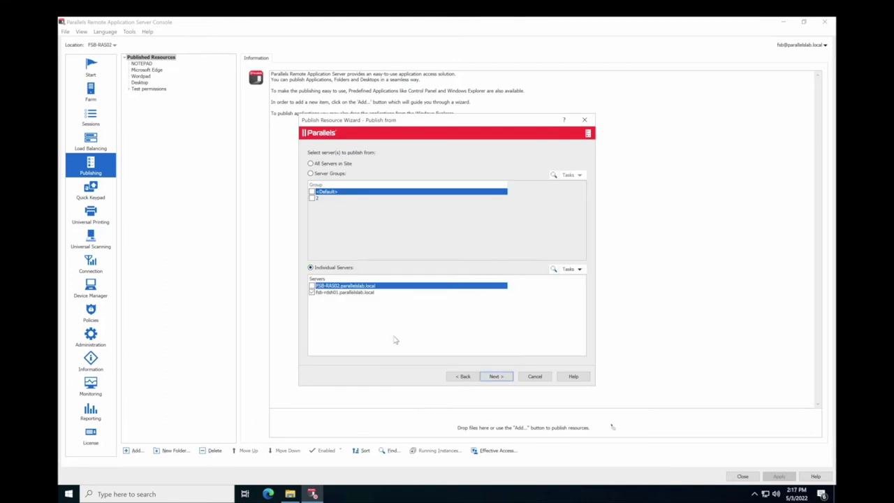
pyautogui.click(497, 377)
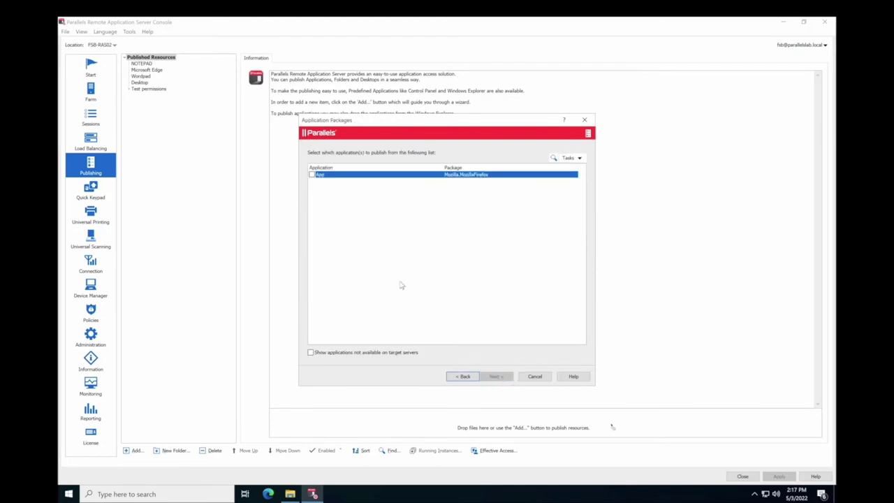
pyautogui.click(311, 175)
pyautogui.click(507, 377)
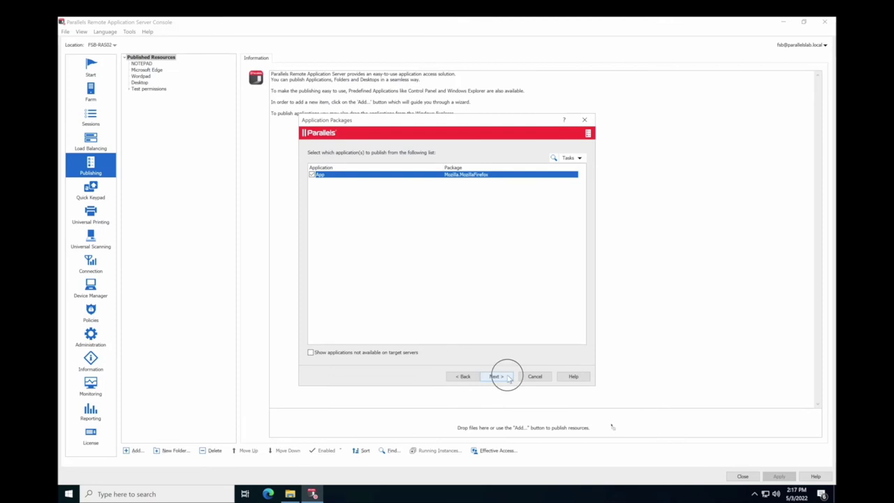
pyautogui.click(508, 377)
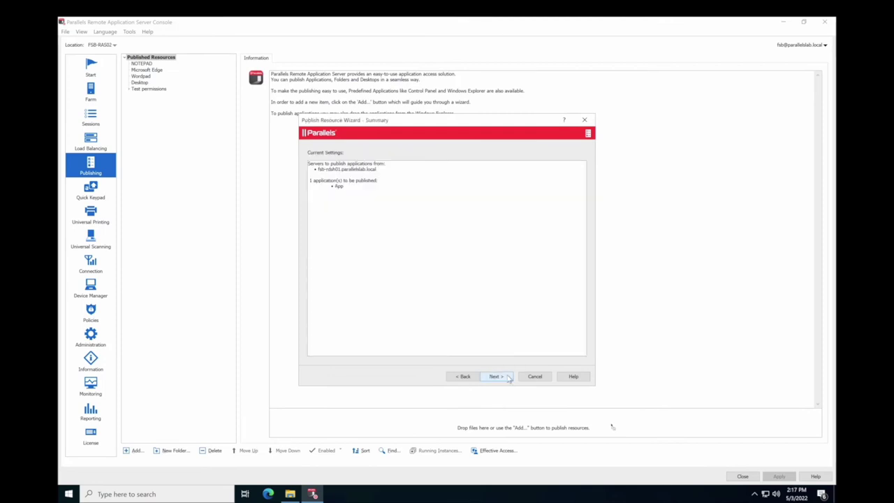
pyautogui.click(508, 377)
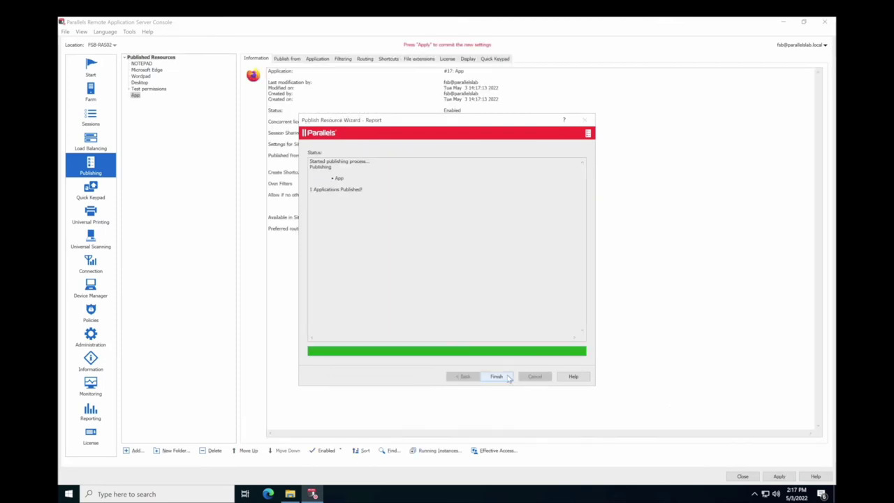
pyautogui.click(509, 377)
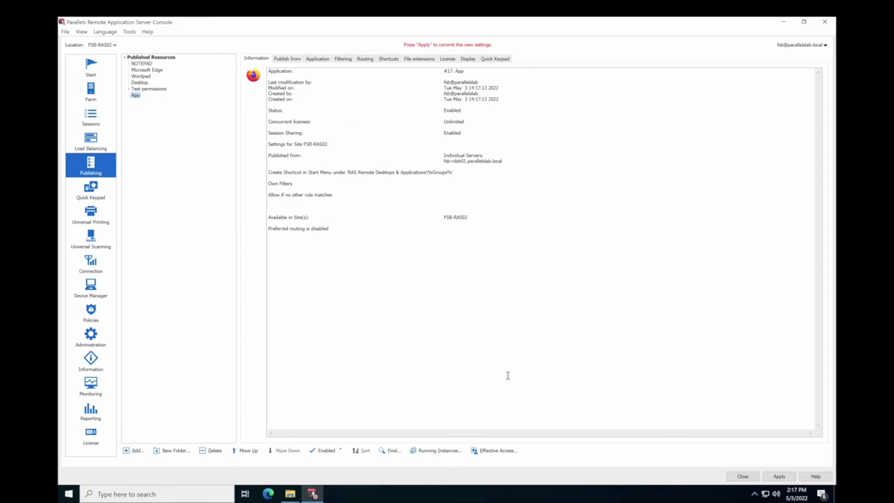
pyautogui.click(781, 475)
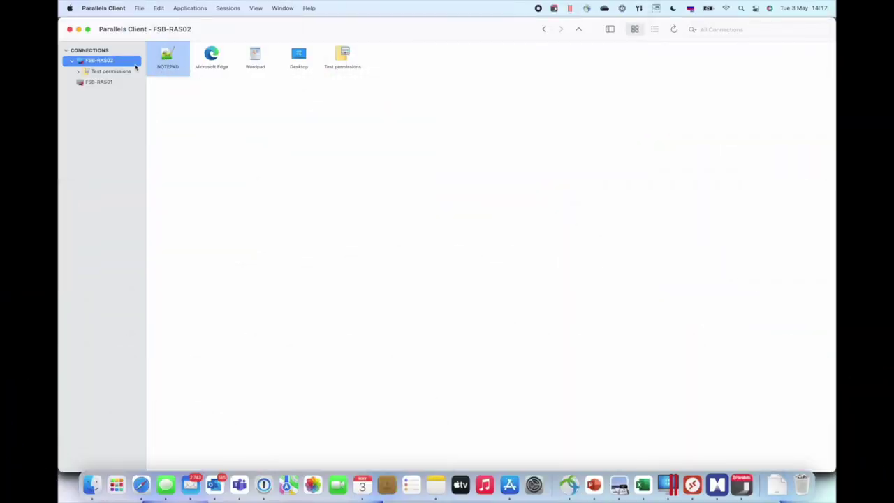
# Refresh the FSB-RAS02 connection so the published Firefox app is listed
pyautogui.rightClick(120, 63)
pyautogui.click(141, 76)
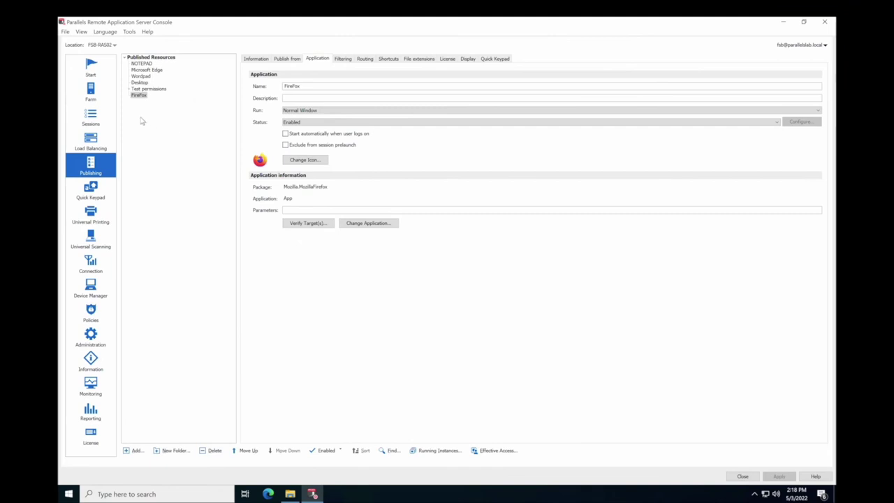
pyautogui.click(99, 95)
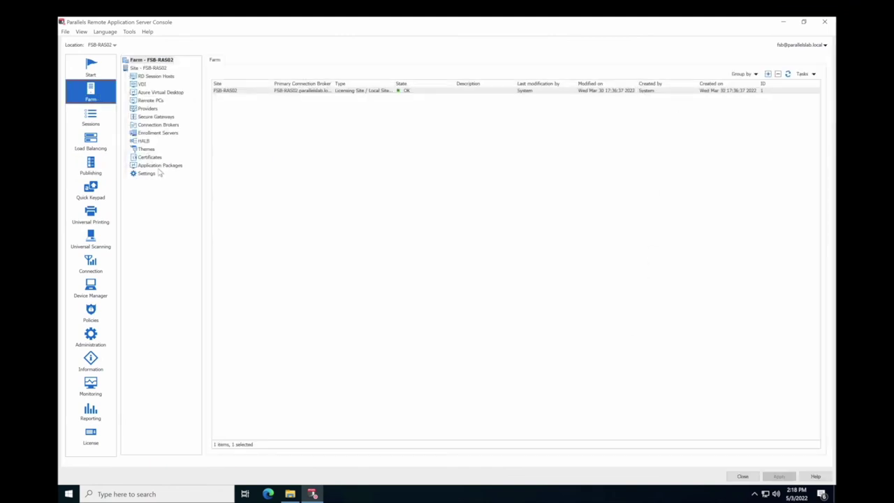
# Change the Firefox 99.0.0.0 package's version tag to Production, confirm, and apply
pyautogui.click(160, 166)
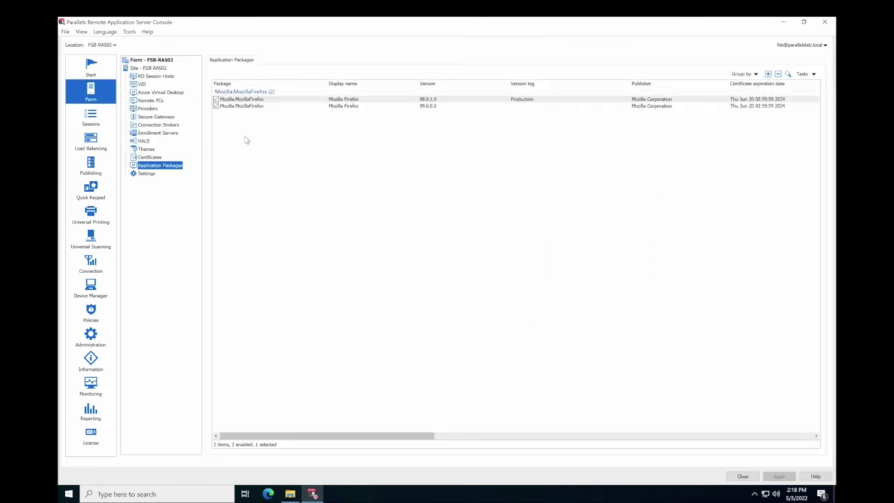
pyautogui.click(398, 105)
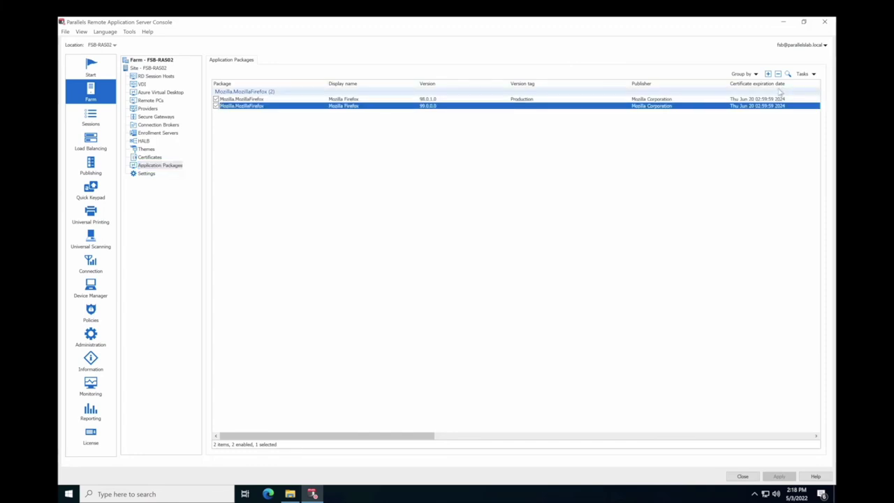
pyautogui.click(806, 75)
pyautogui.moveTo(785, 98)
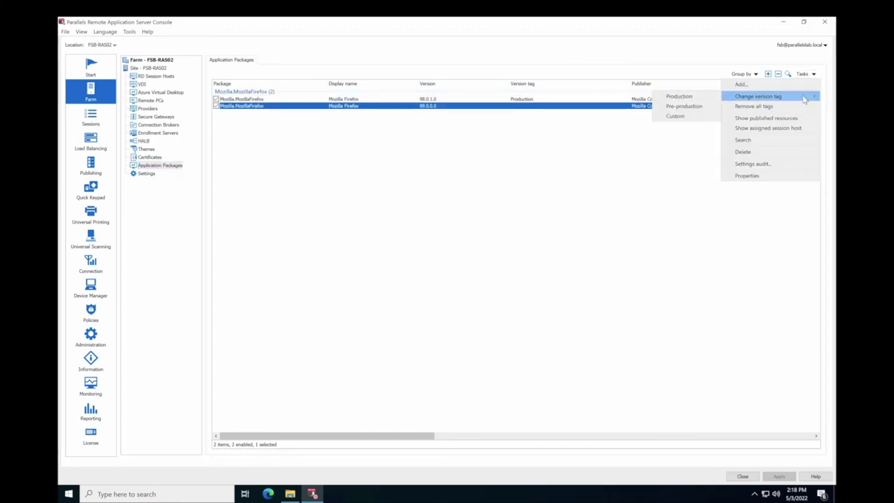
pyautogui.click(706, 98)
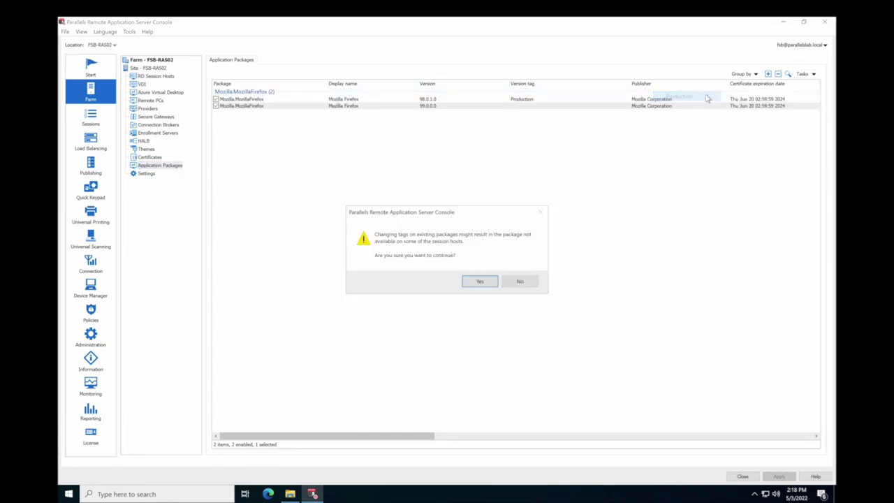
pyautogui.click(480, 282)
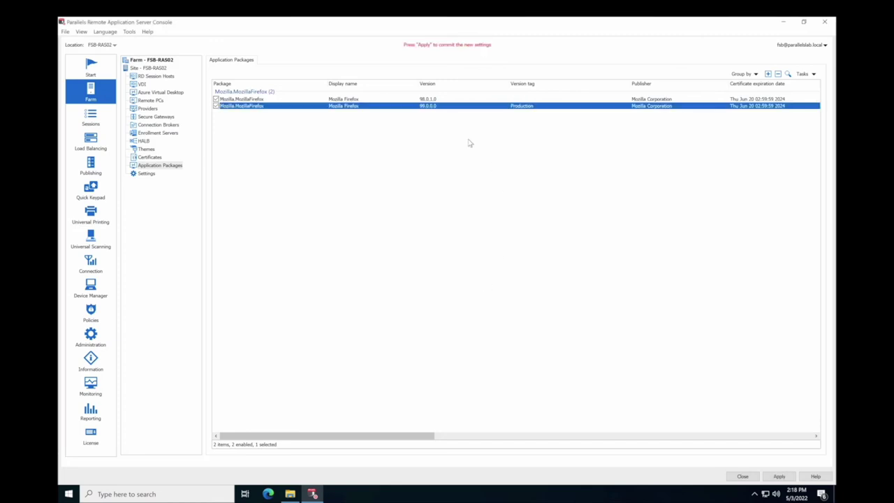
pyautogui.click(783, 477)
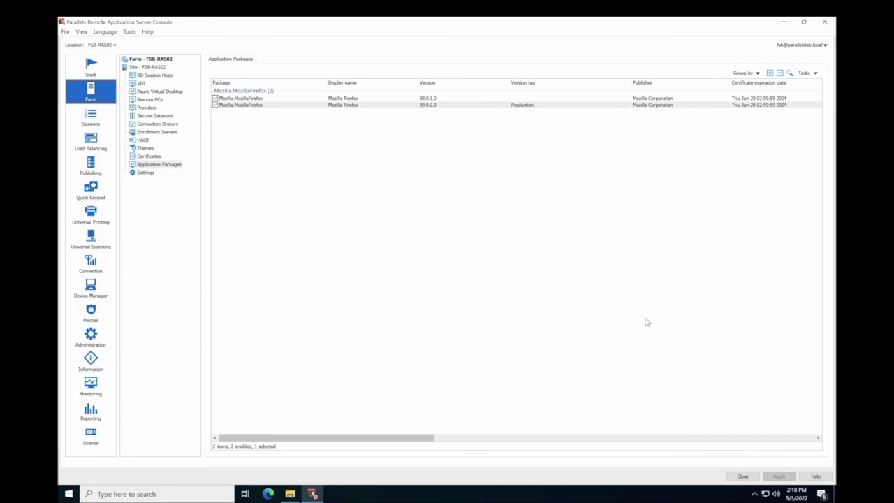